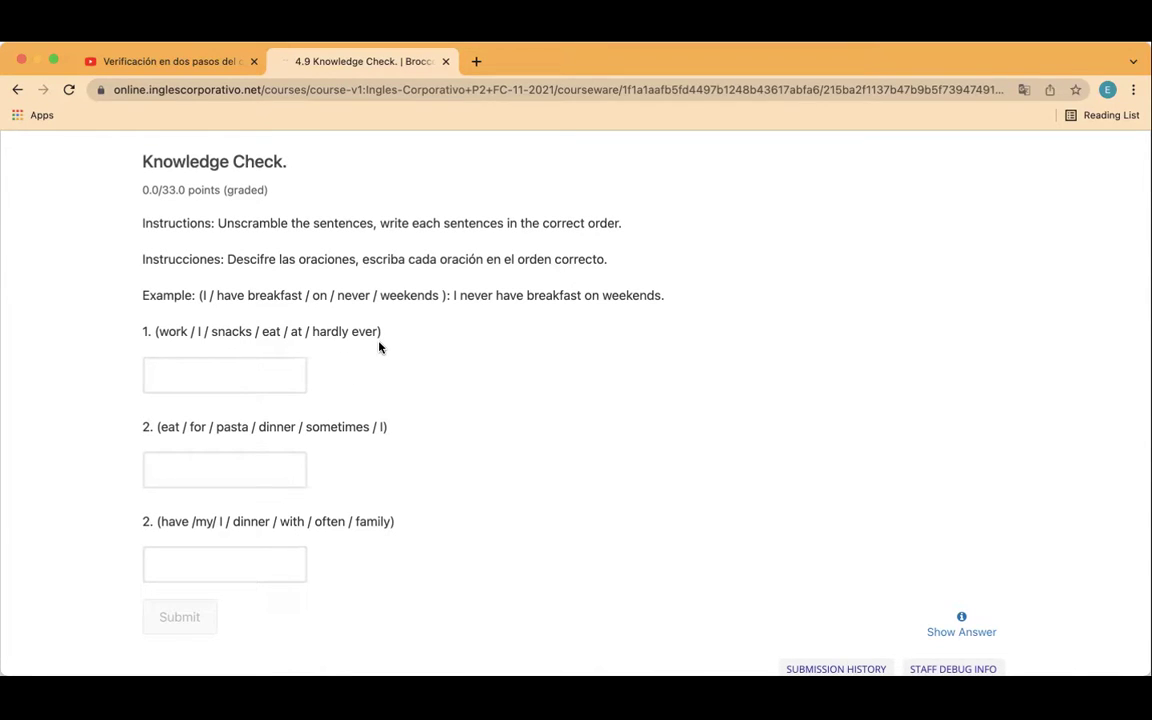
Step: Answer the first unscramble question with "I hardly ever eat snacks at work."
left_click(250, 381)
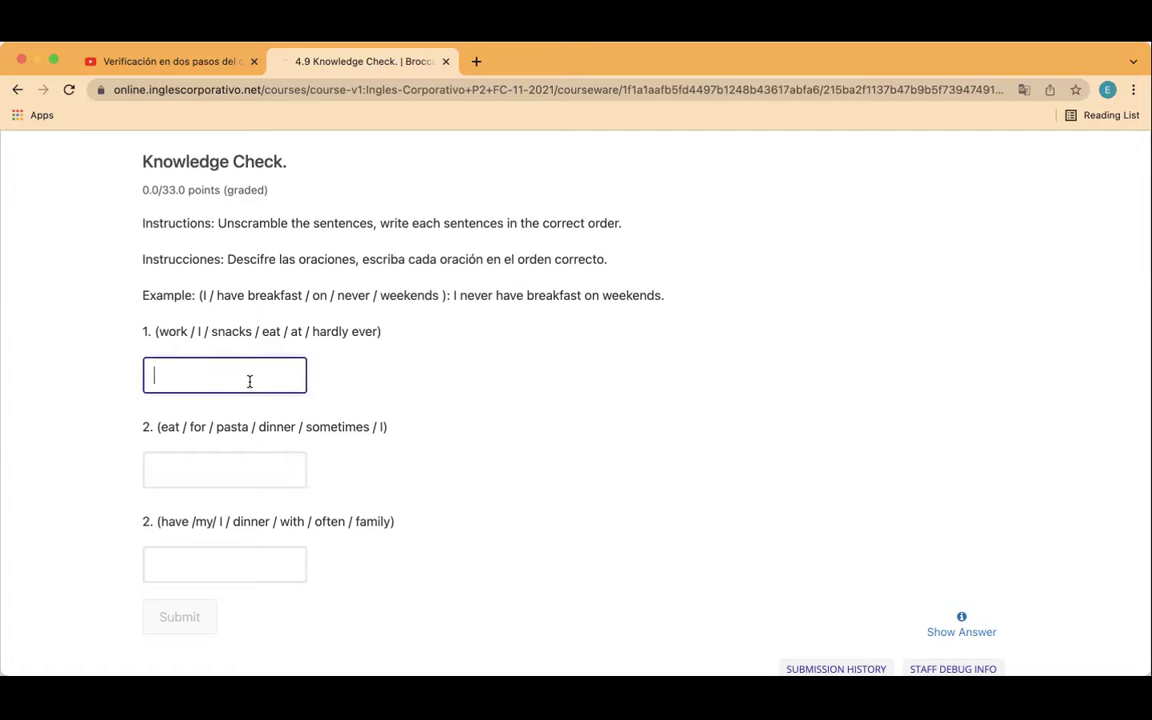
type("I har")
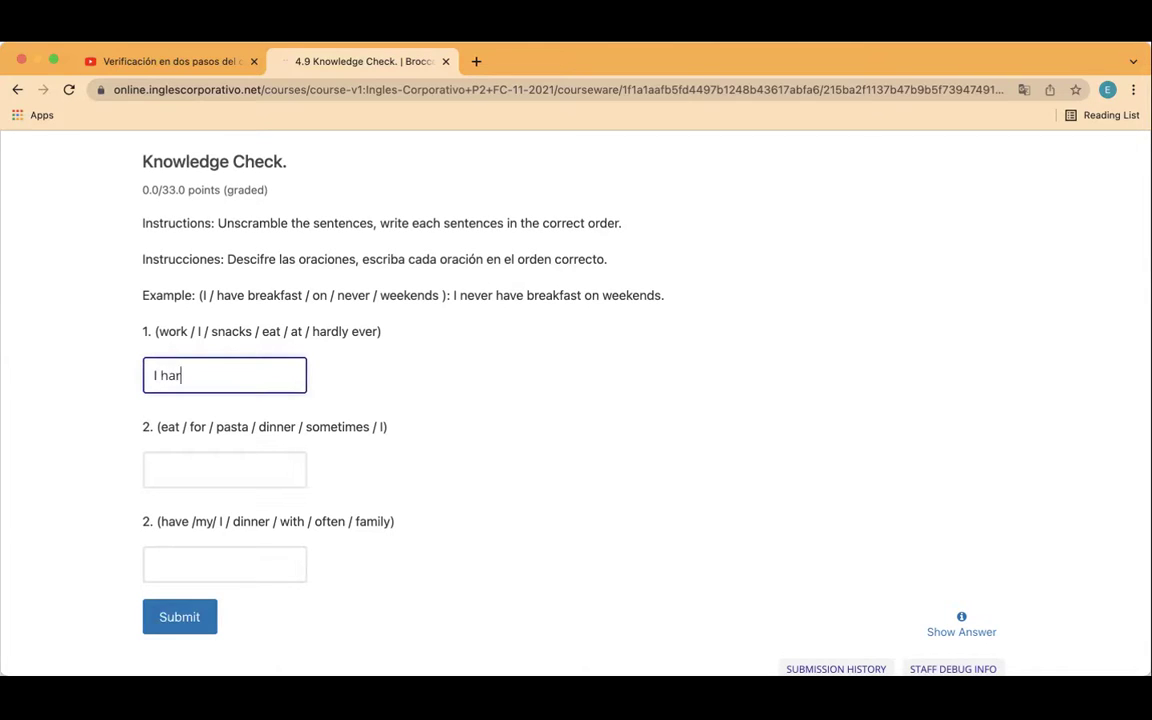
type("dly ever eat")
type("snac")
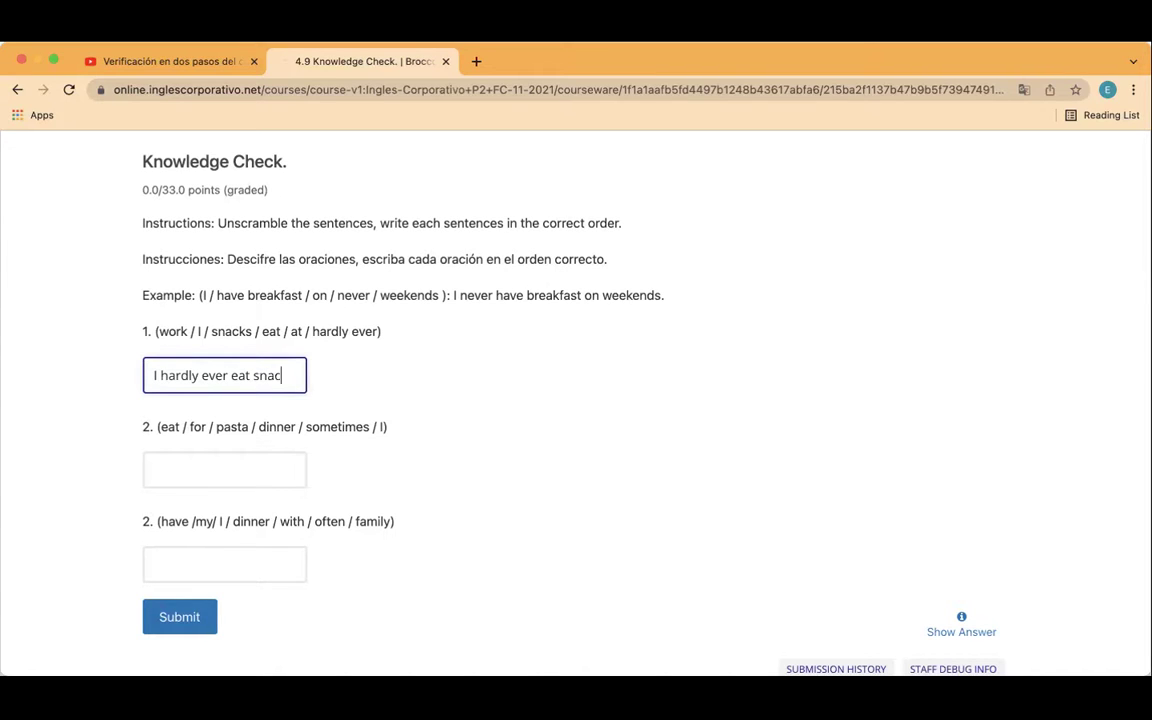
type("ks ")
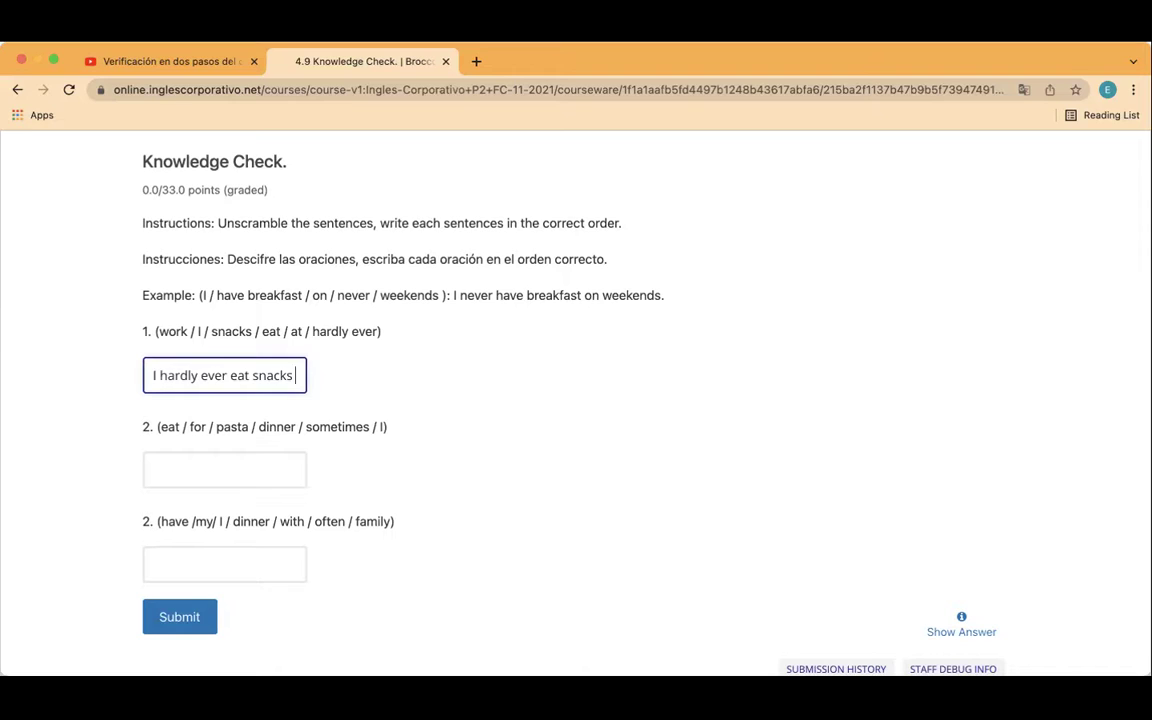
type("at work.")
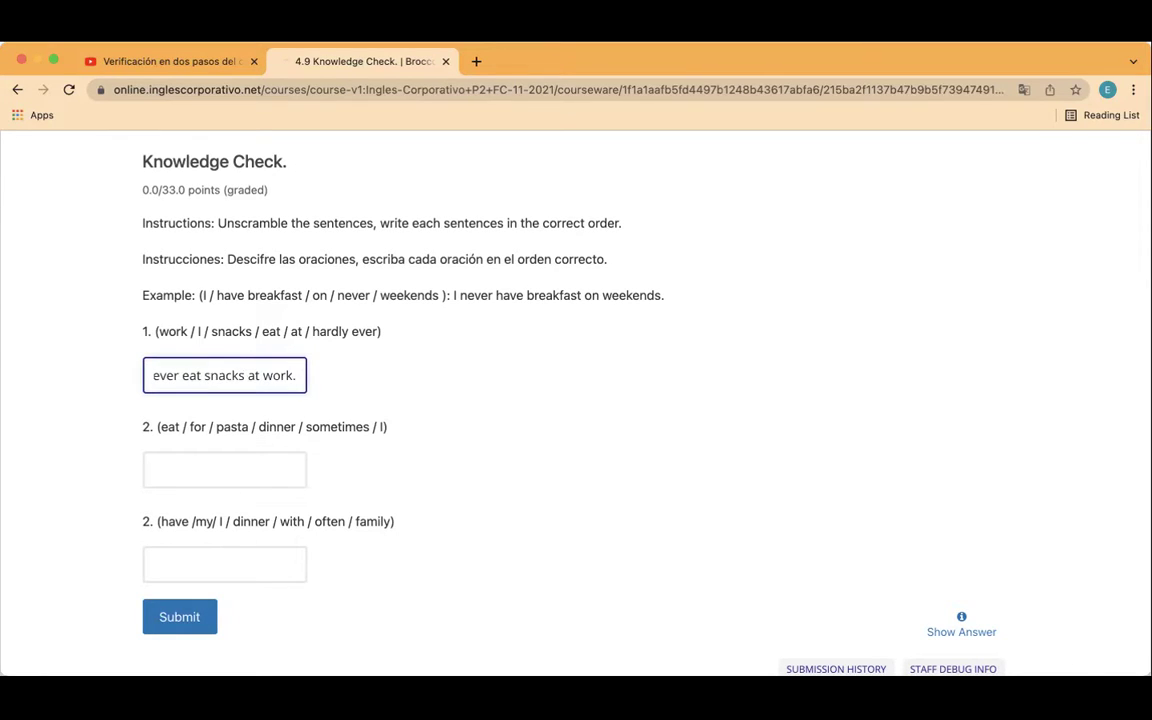
Step: Answer the pasta question with the sentence "I sometimes eat pasta for dinner."
left_click(203, 462)
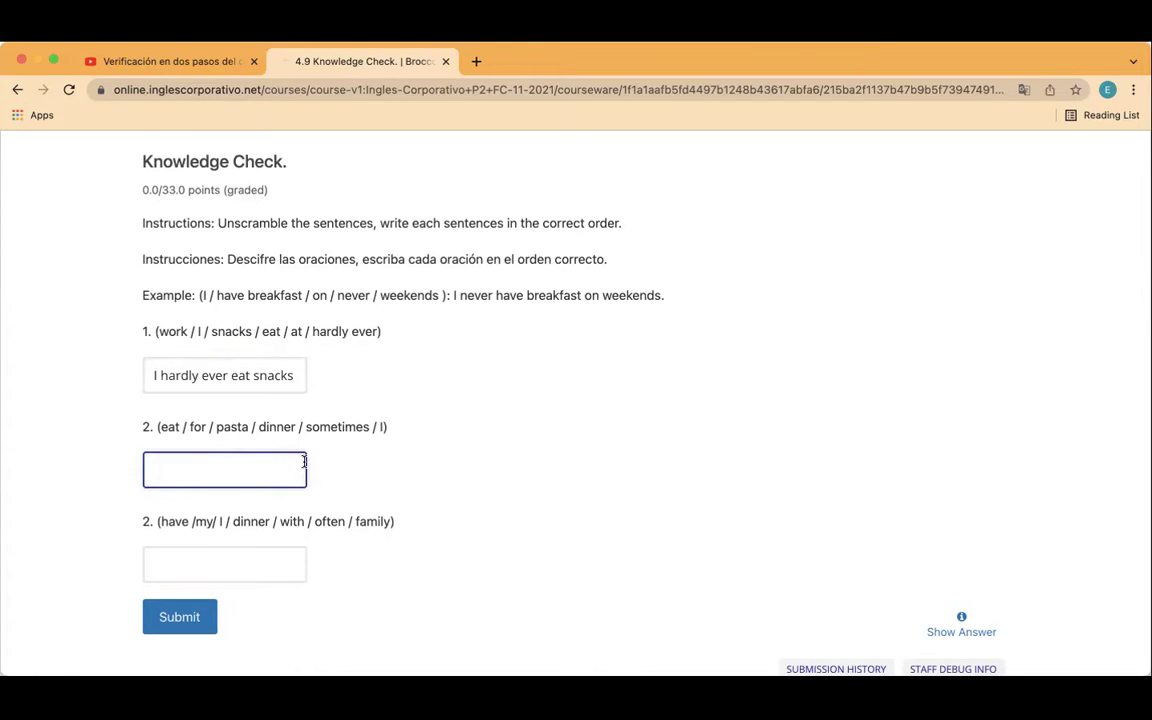
scroll(304, 461, "down", 2)
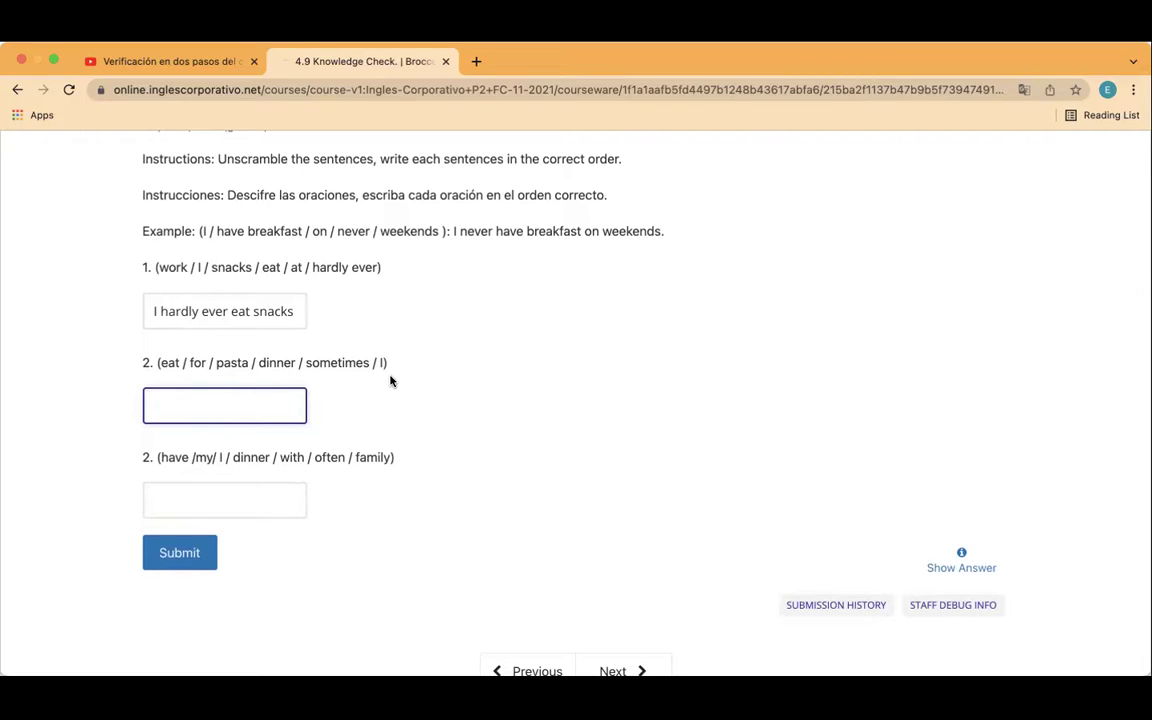
type("I")
type("sometimes eat ")
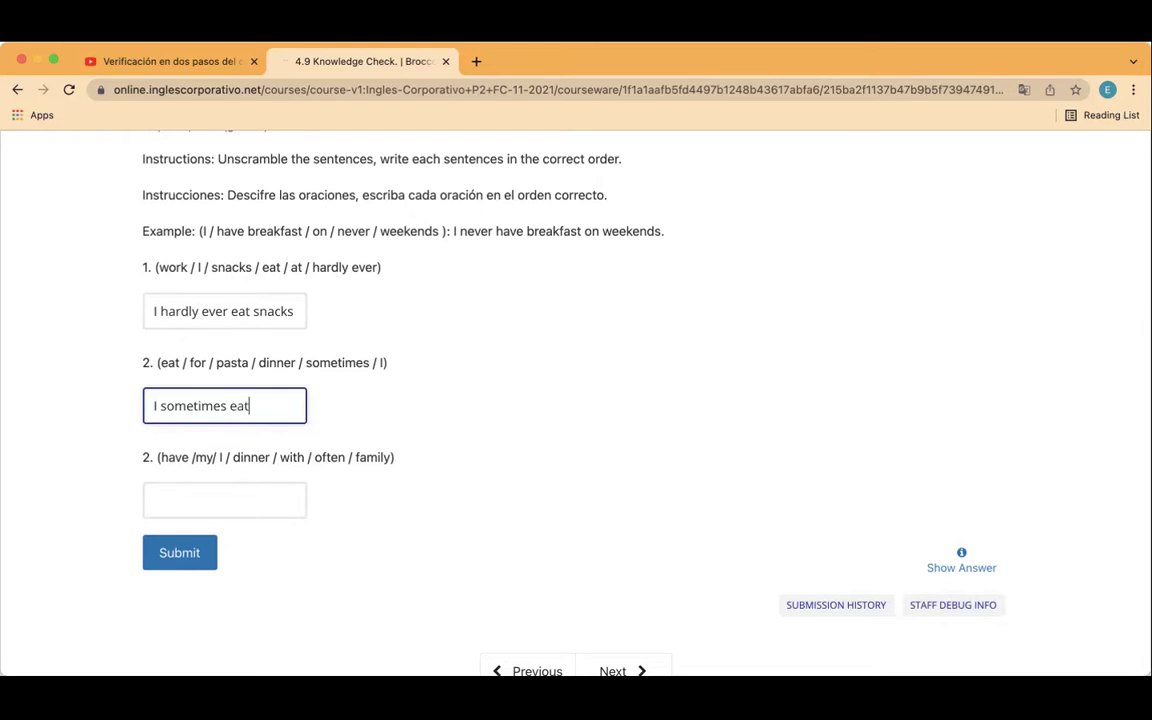
type("pasta for")
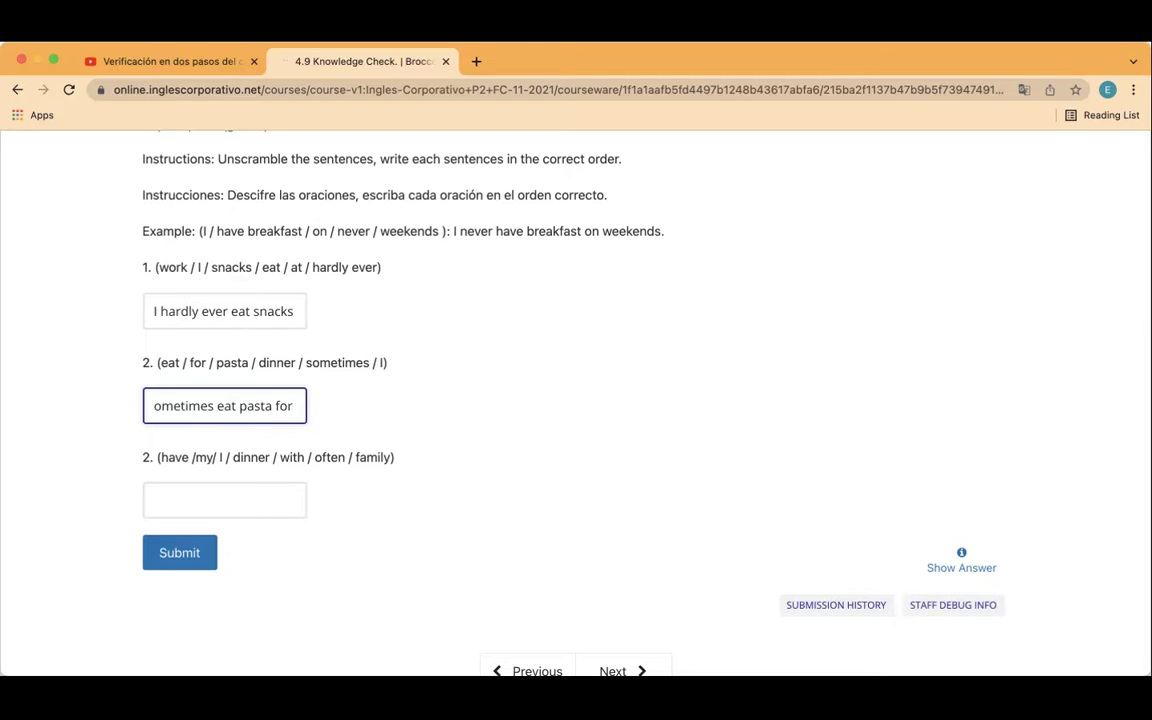
type(" dinner.")
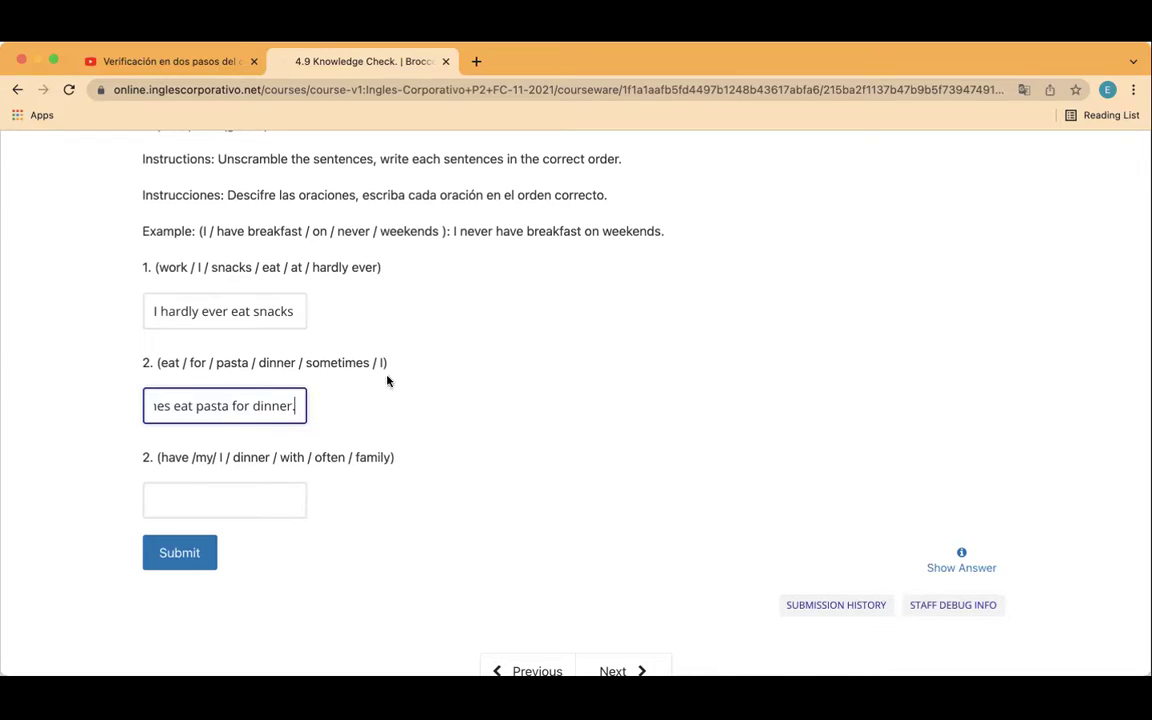
Step: Enter "I often dinner with my family." as the answer to the last unscramble question
left_click(301, 494)
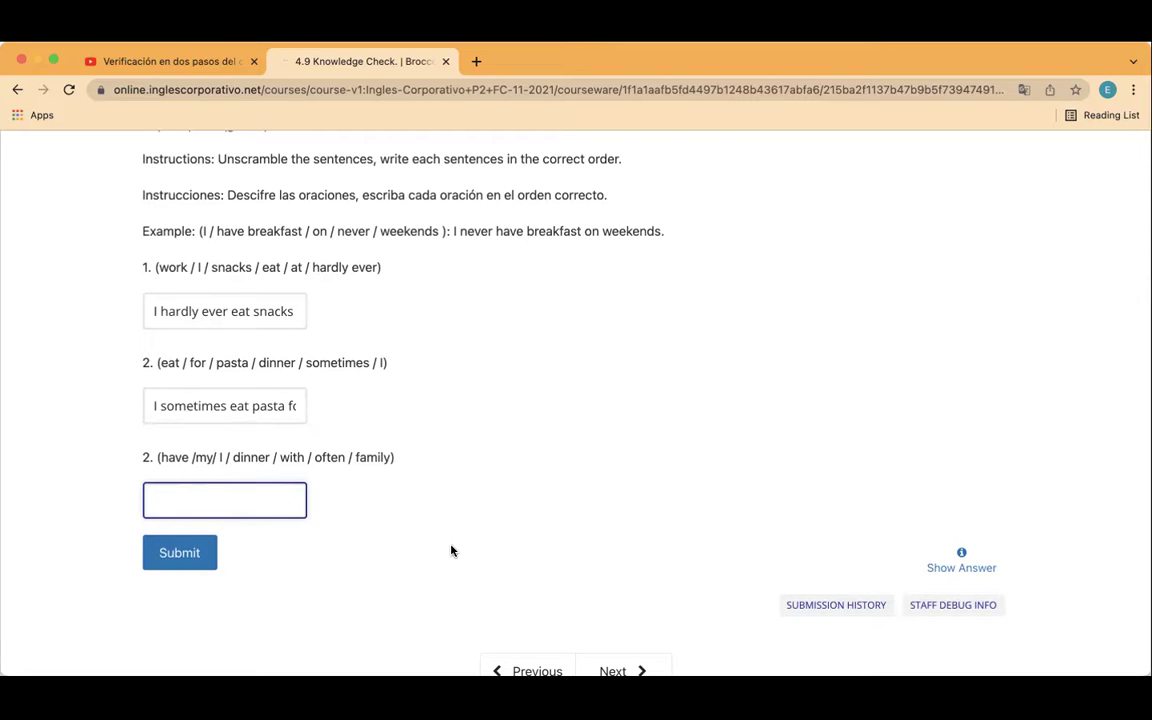
type("I")
type("often")
type("dinner")
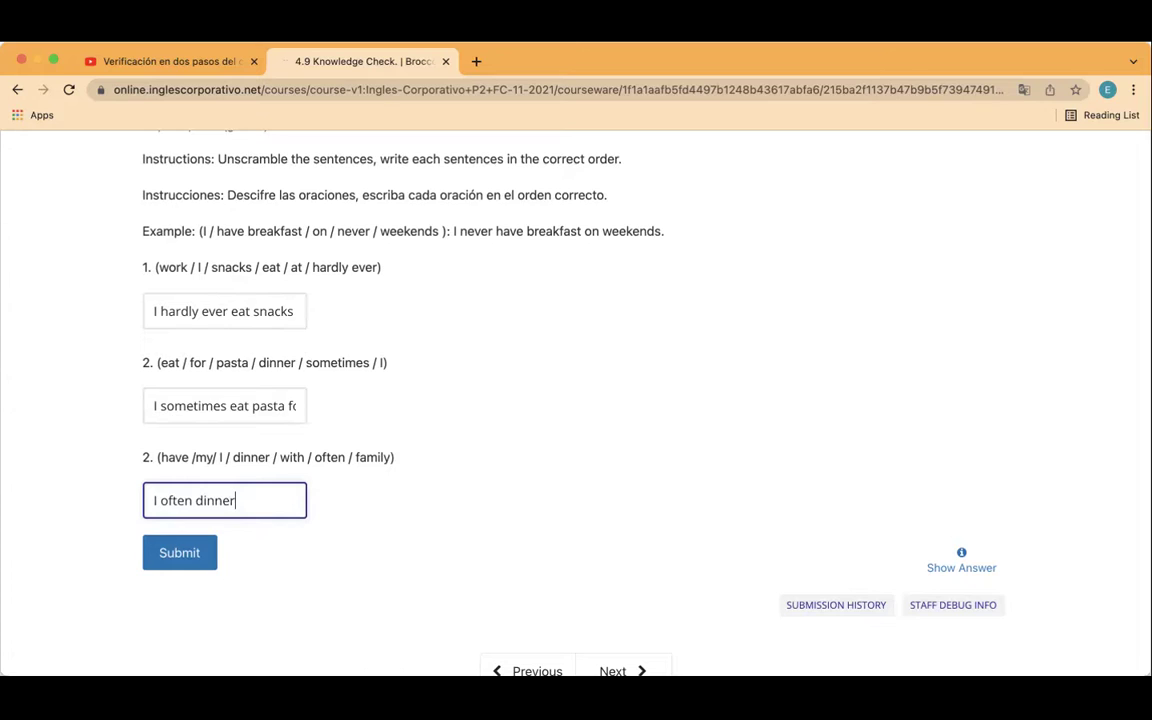
type(" with my fa")
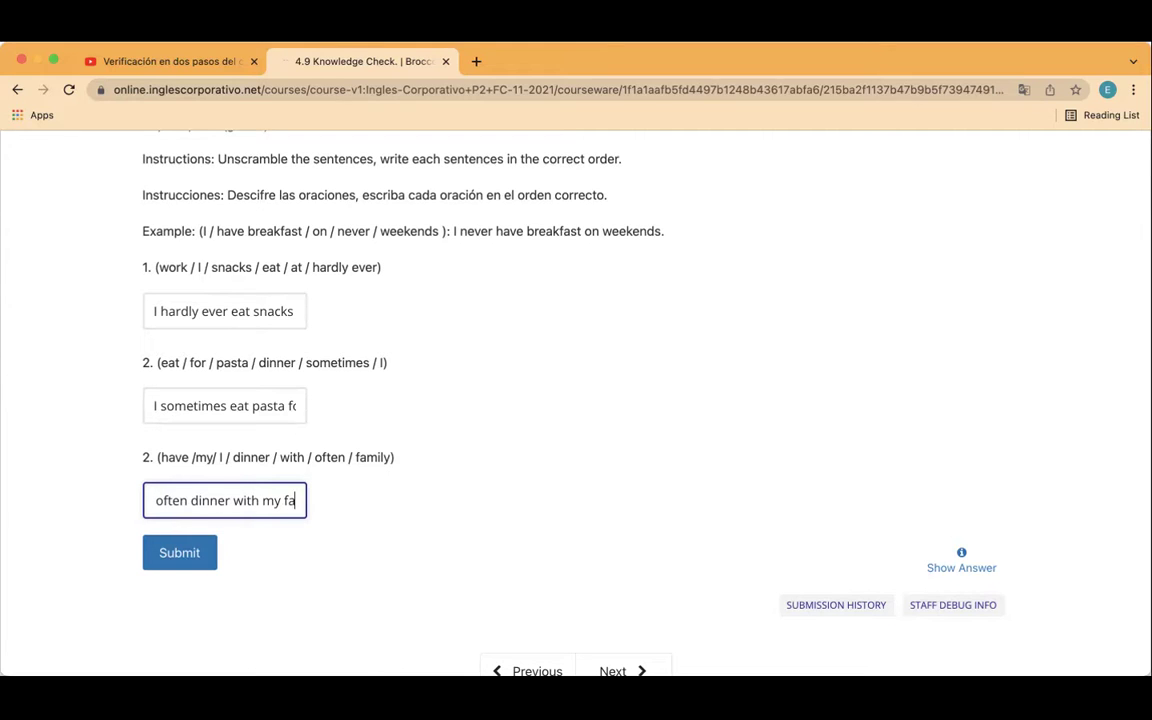
type("mil")
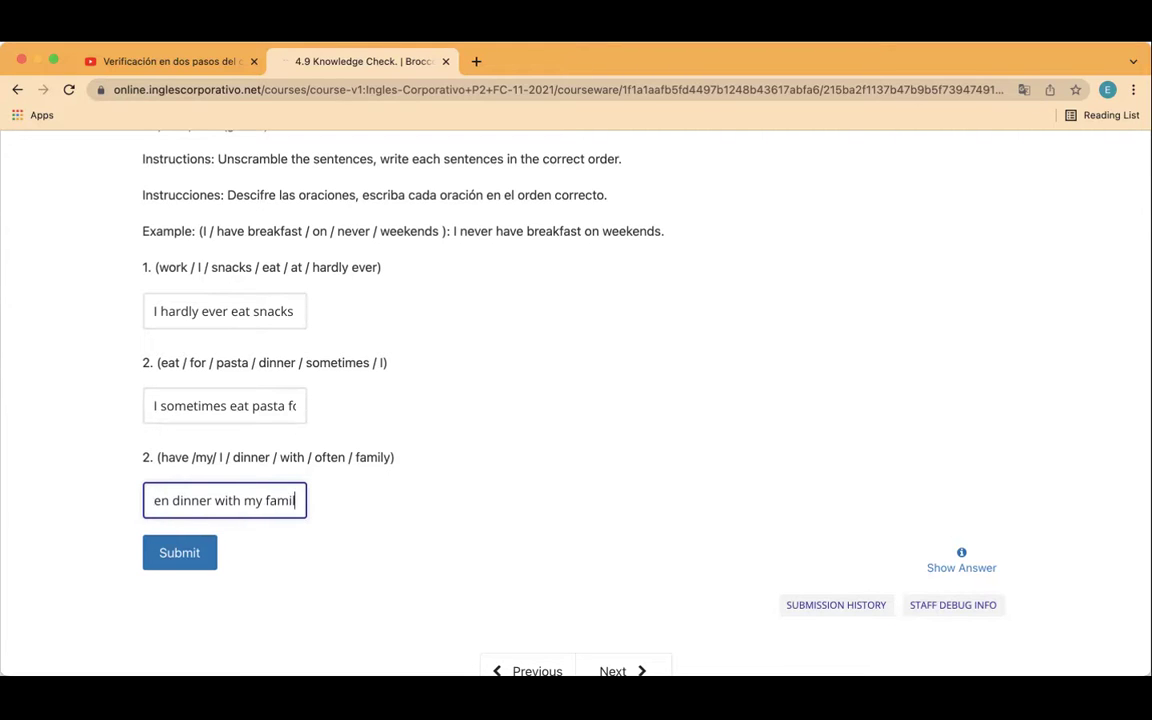
type("y.")
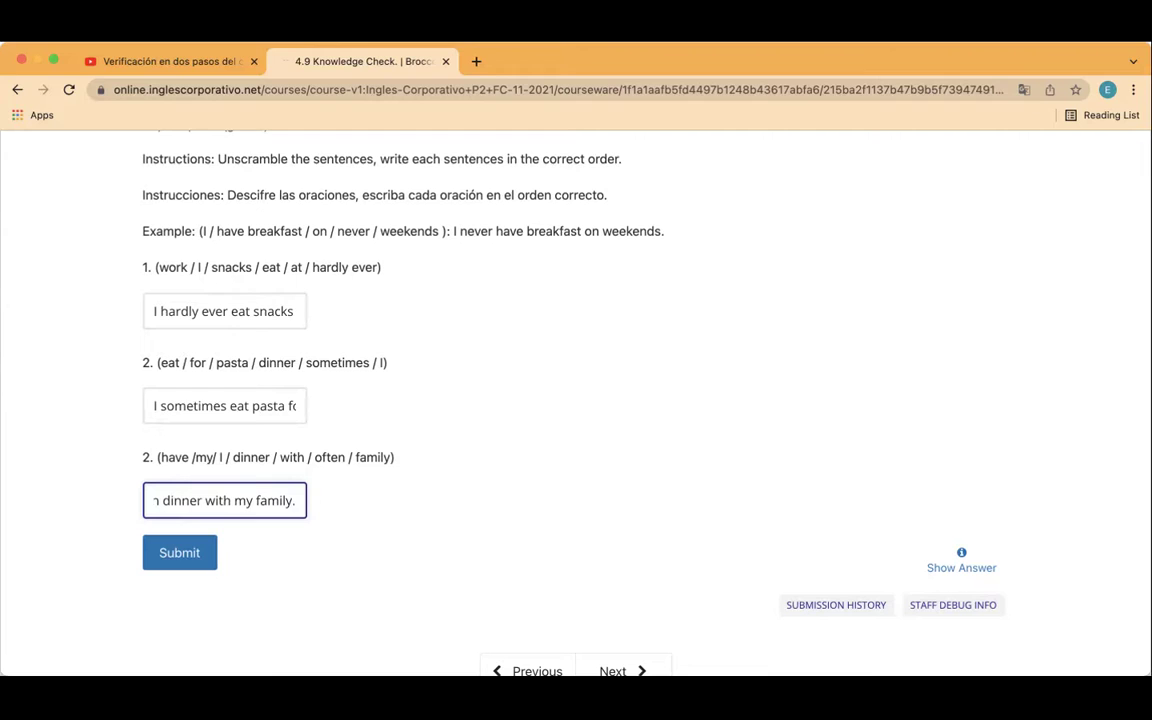
Step: Insert "have" between "often" and "dinner" in the last answer and submit the Knowledge Check
key("Left")
key("Left")
key("Left")
key("Left")
key("Left")
key("Left")
key("Left")
key("Left")
key("Left")
key("Left")
key("Left")
key("Left")
key("Left")
key("Left")
key("Left")
key("Left")
key("Left")
key("Left")
key("Left")
key("Left")
key("Left")
key("Left")
key("Left")
key("Left")
key("Left")
key("Left")
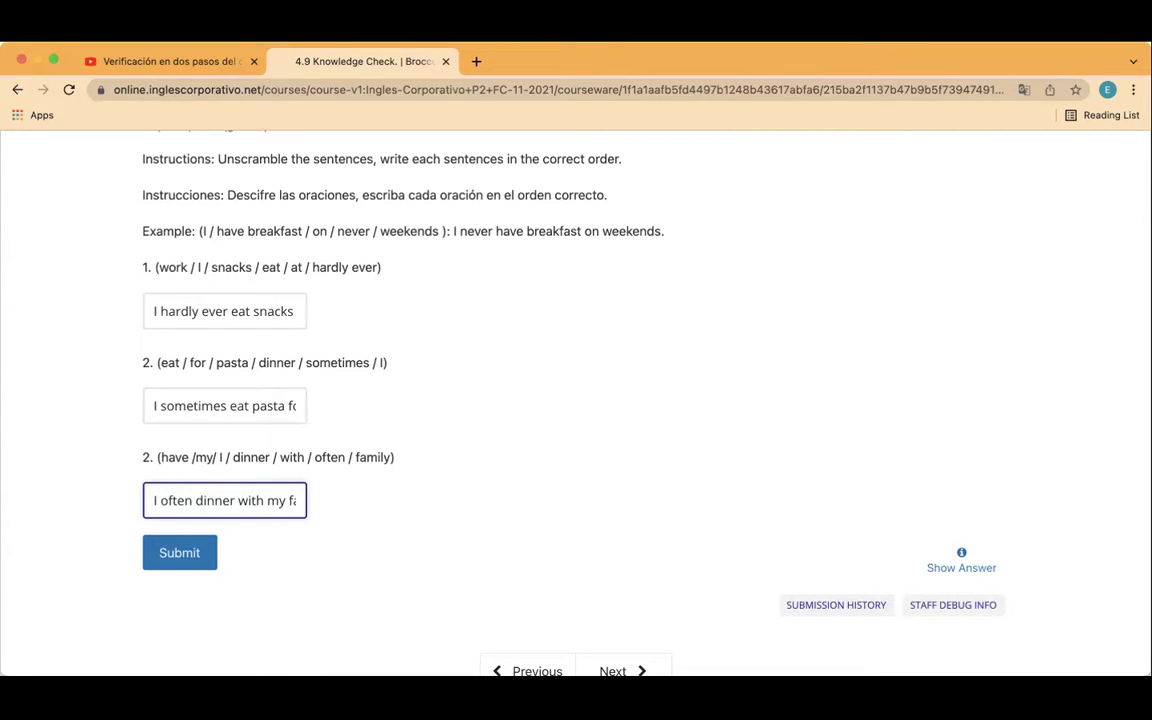
key("Right")
key("Right")
key("Right")
key("Right")
key("Right")
key("Right")
type("have")
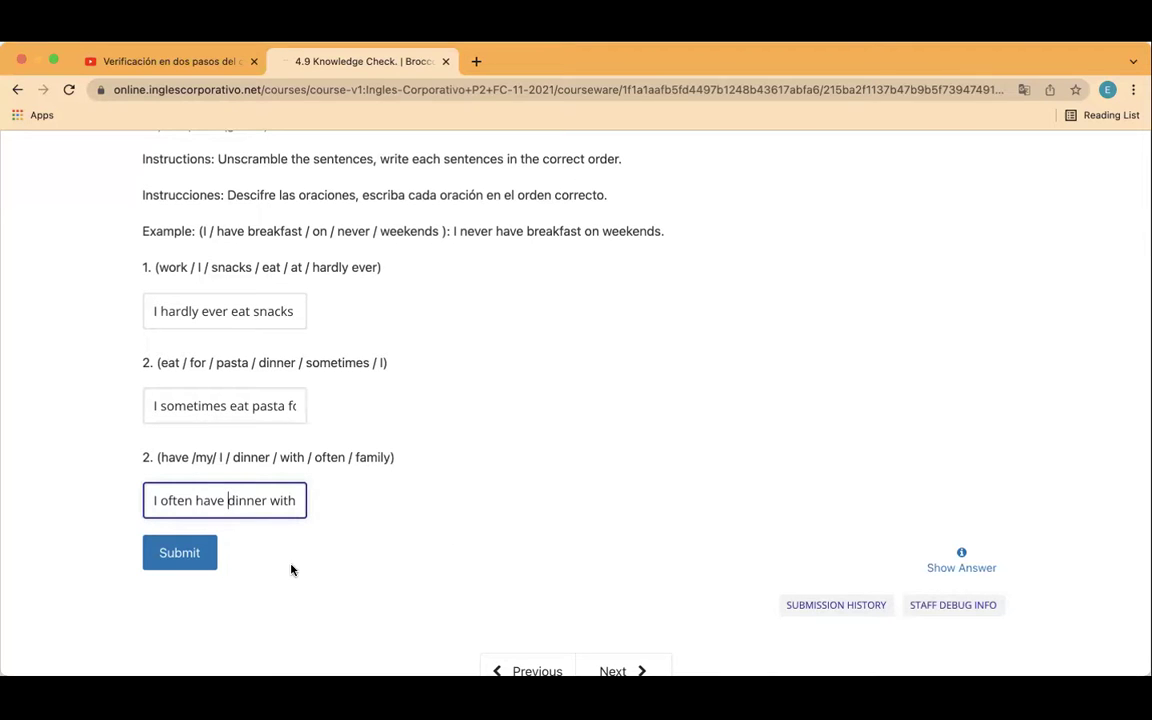
left_click(195, 553)
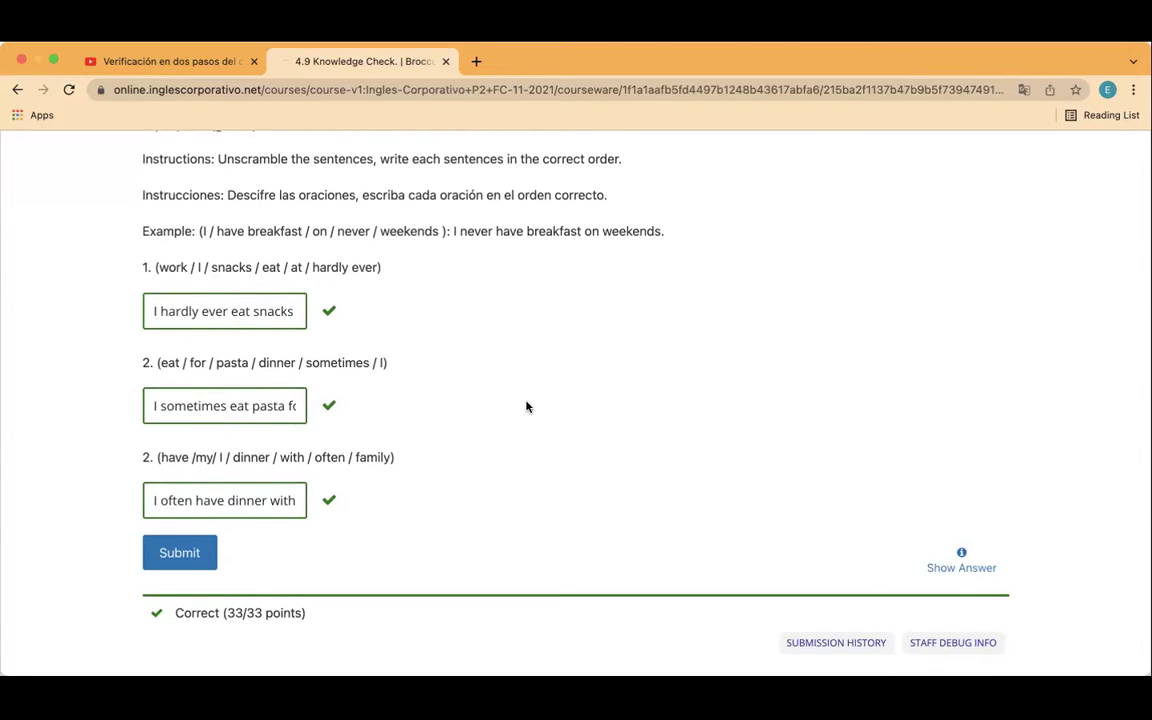
Step: Go to the course unit that follows this Knowledge Check, 4.10 Lesson Objective
scroll(527, 406, "up", 1)
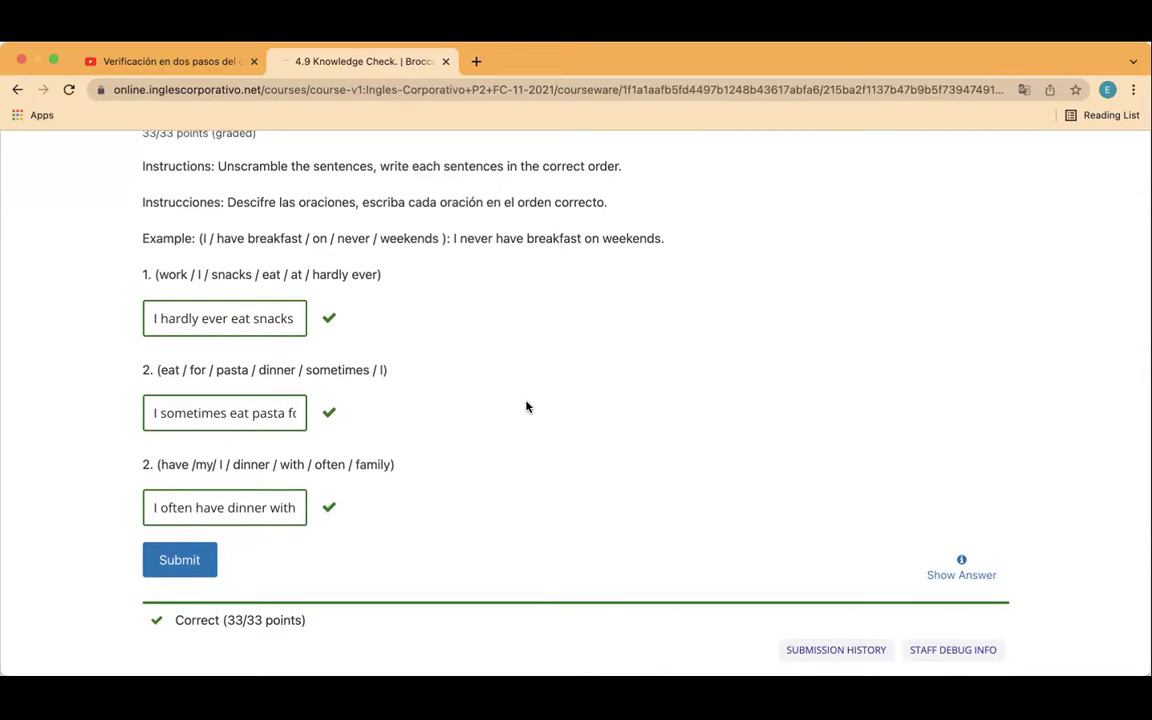
scroll(527, 406, "up", 3)
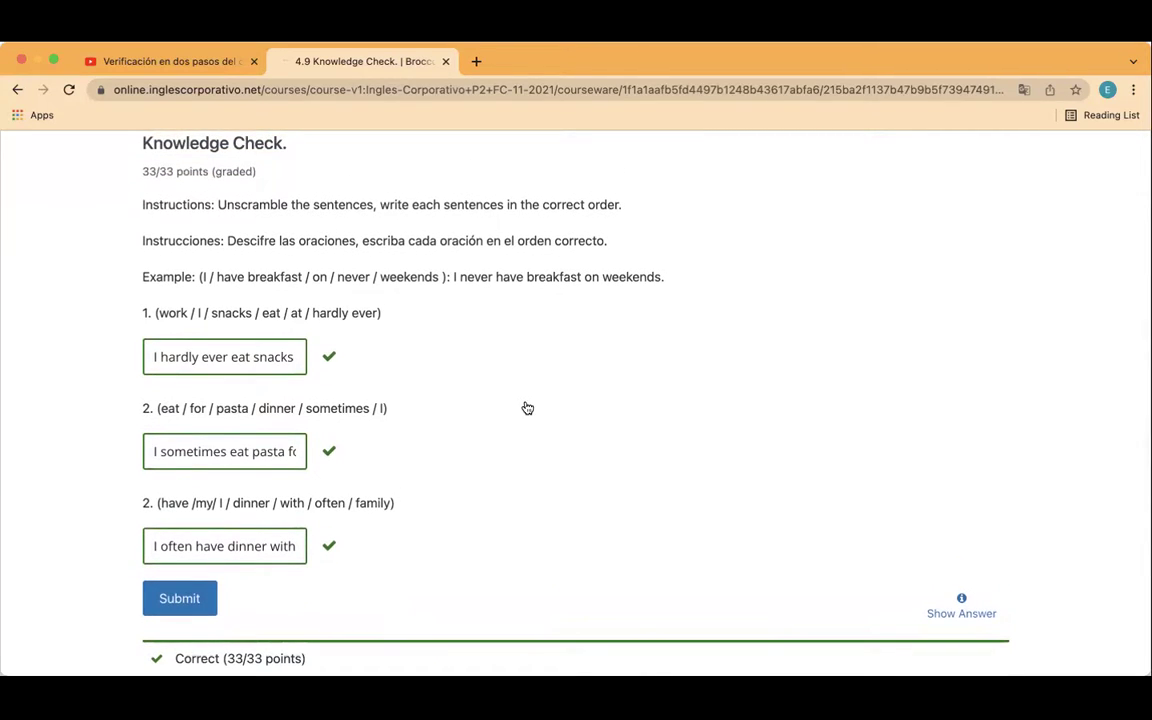
scroll(527, 407, "up", 2)
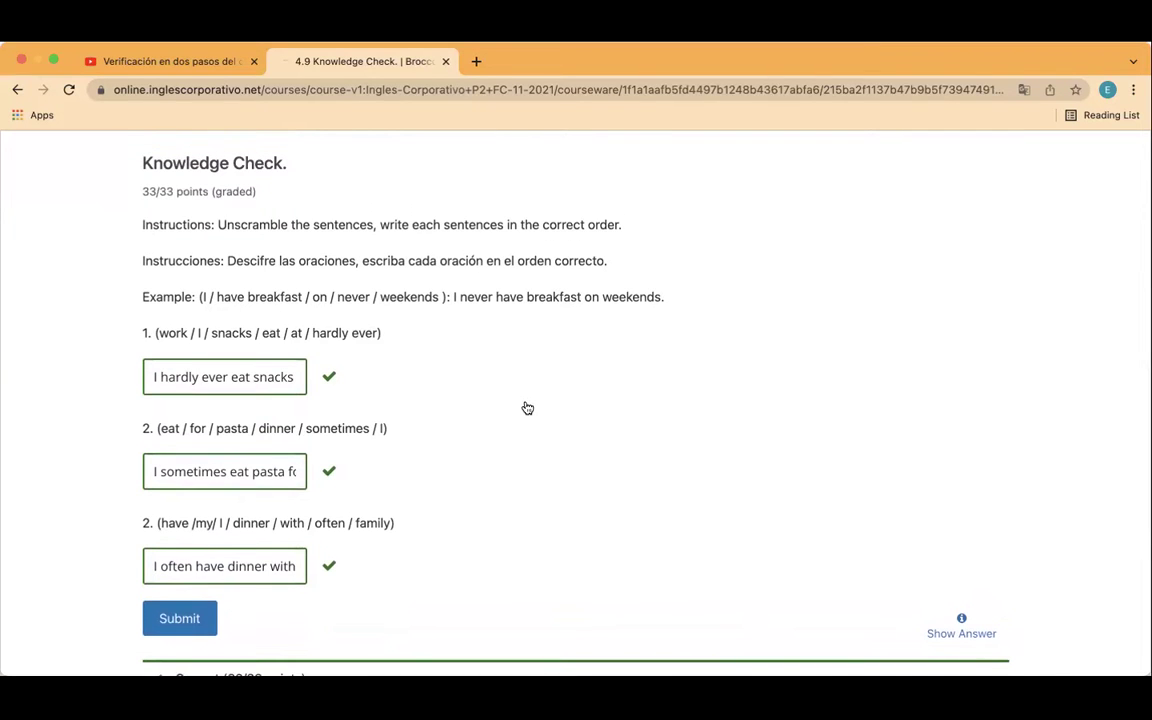
scroll(527, 407, "up", 1)
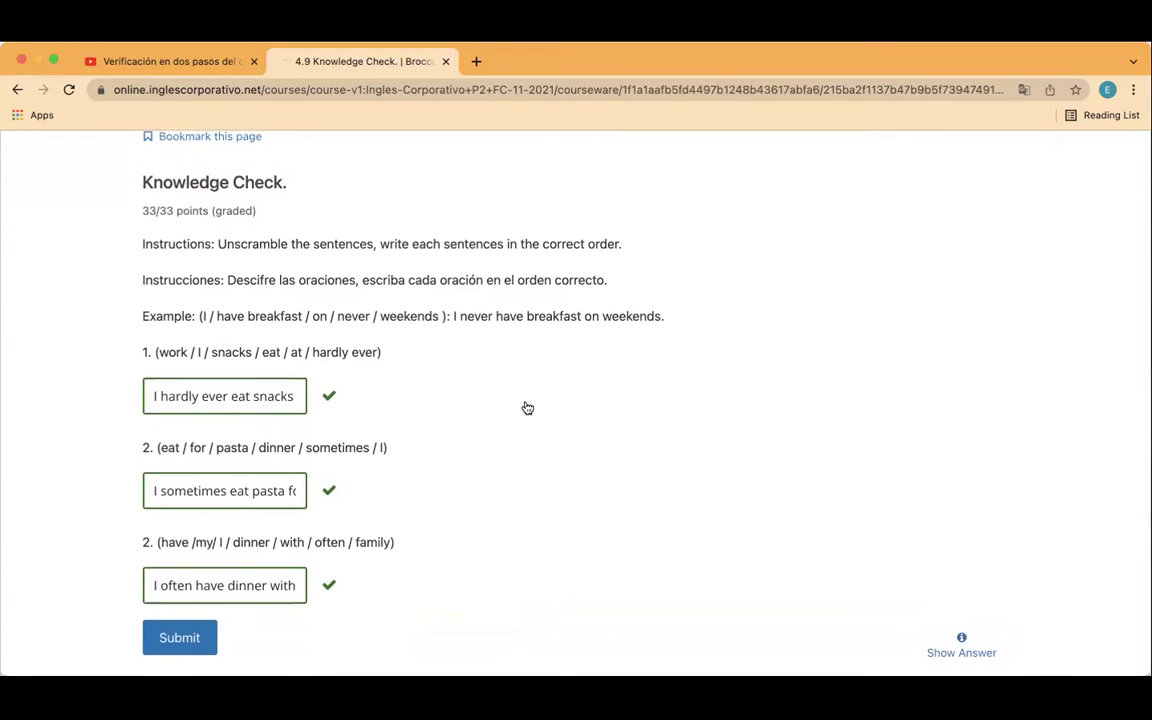
scroll(527, 407, "up", 5)
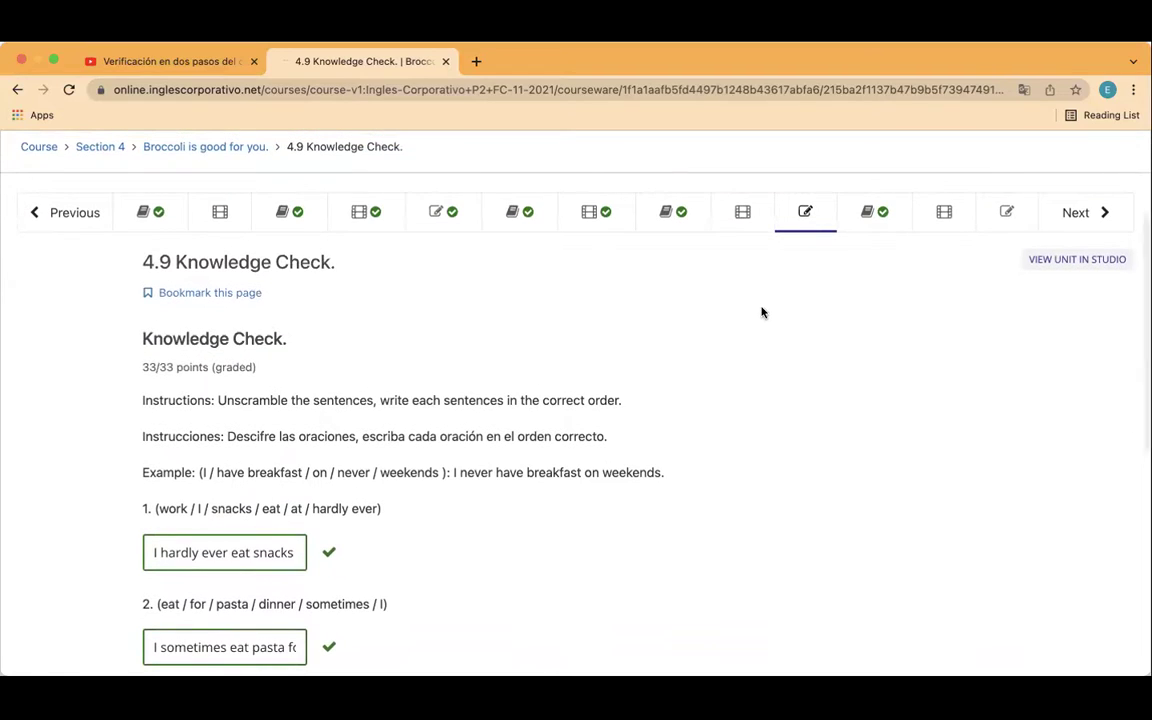
left_click(866, 220)
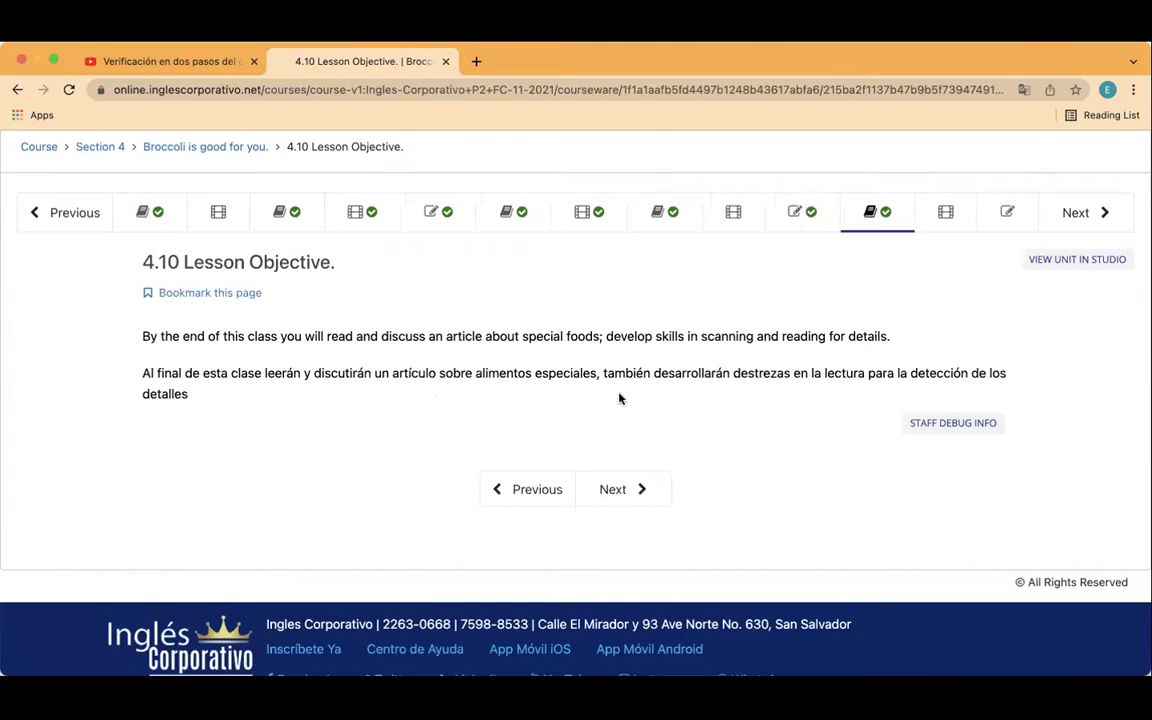